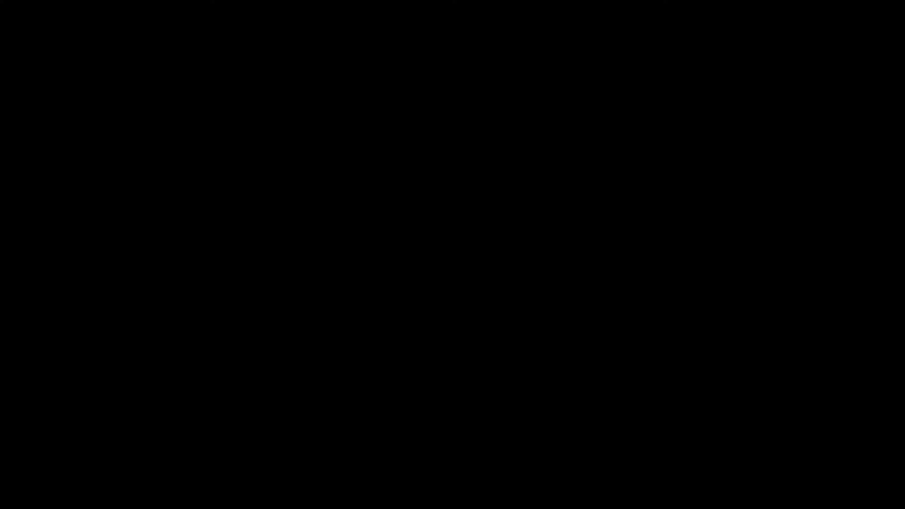
Zoom into Denmark and draw a small rectangular area of interest over farmland near Hesselager
scroll(493, 102, "up", 1)
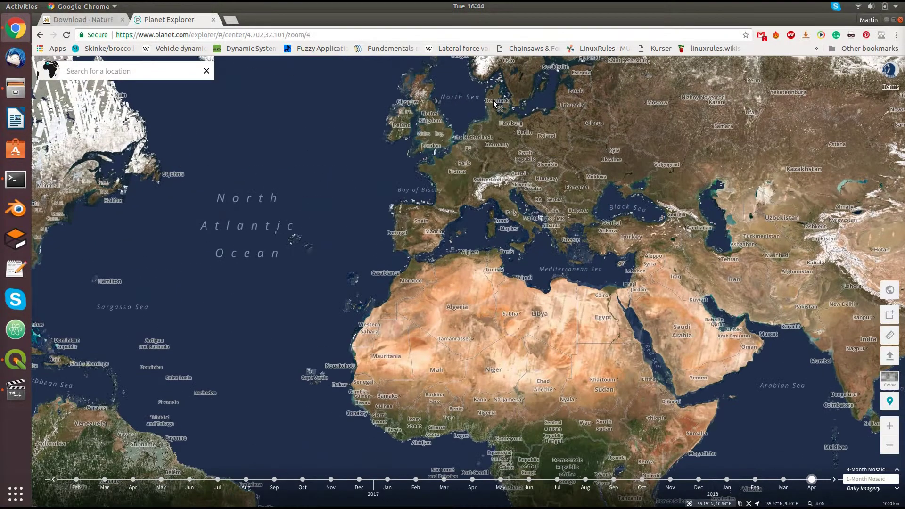
scroll(510, 111, "up", 3)
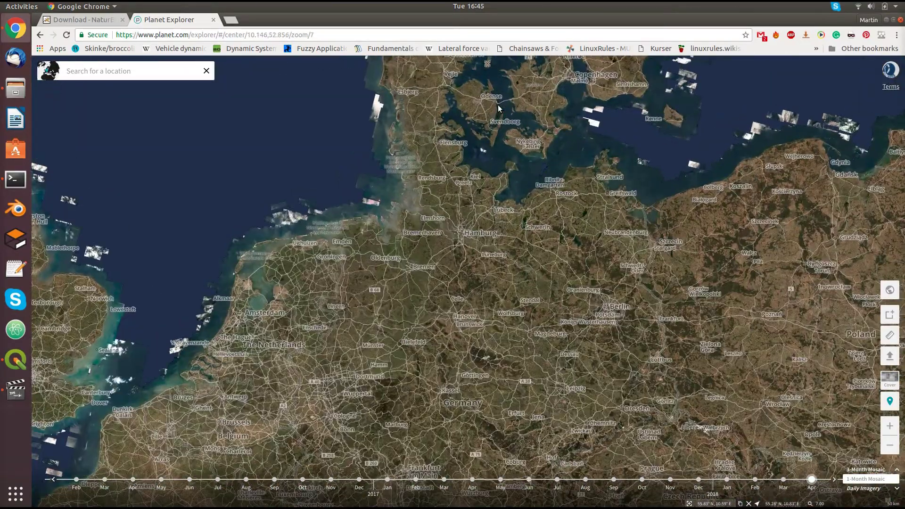
scroll(498, 105, "up", 1)
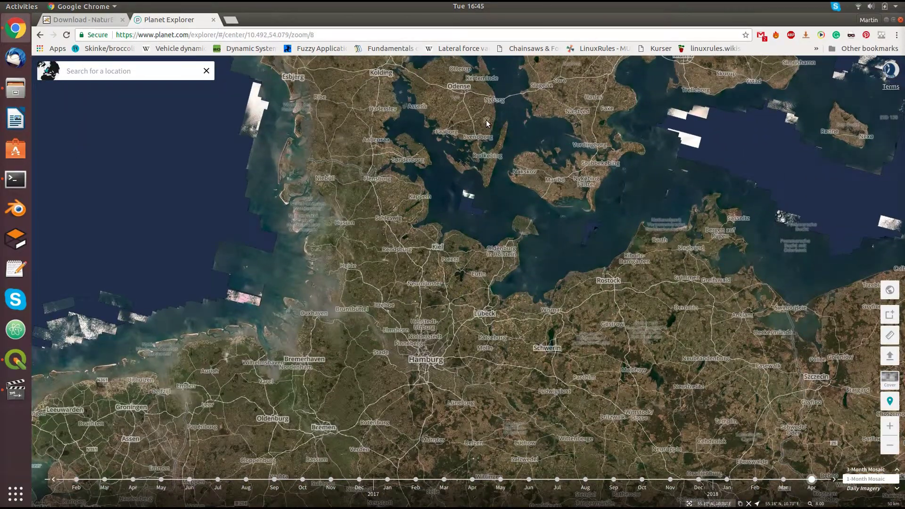
scroll(488, 123, "up", 2)
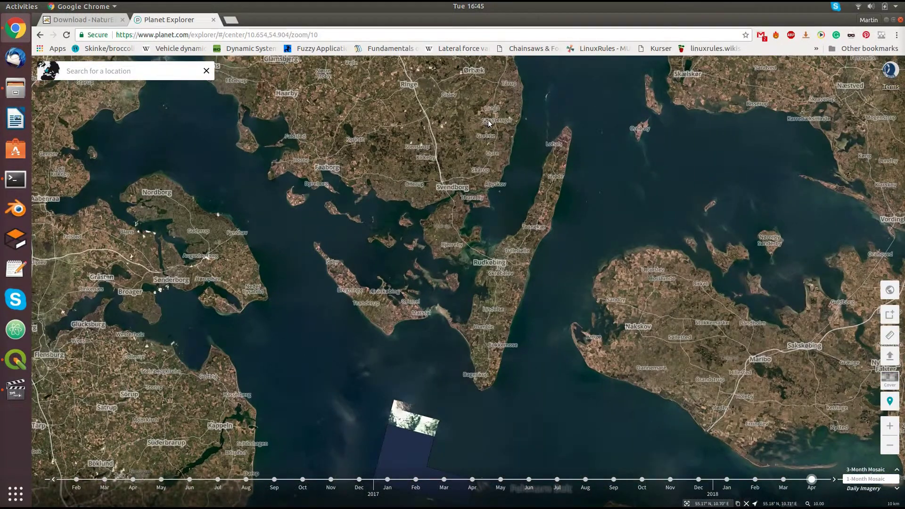
left_click(888, 316)
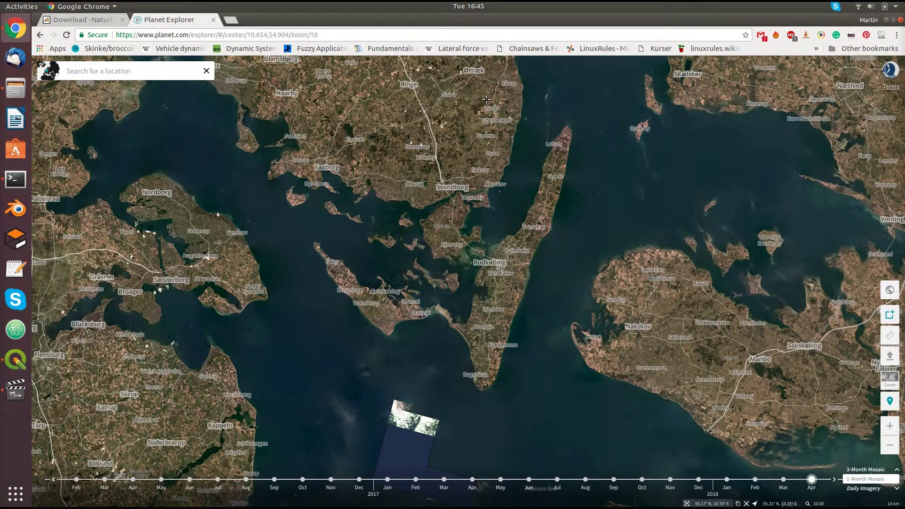
left_click_drag(493, 91, 515, 117)
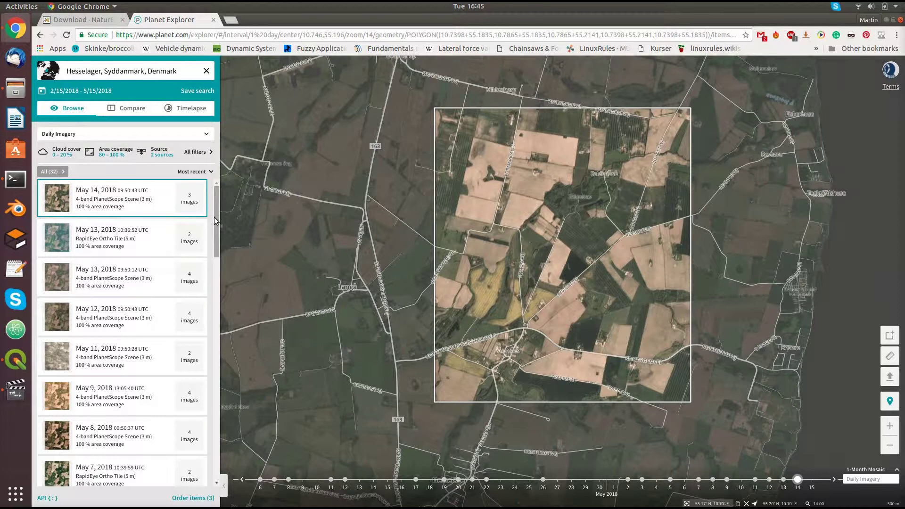
Add 3-band PlanetScope Scene and SkySat Scene as imagery sources, giving 62 results
scroll(212, 225, "down", 3)
scroll(211, 263, "down", 2)
scroll(205, 227, "up", 6)
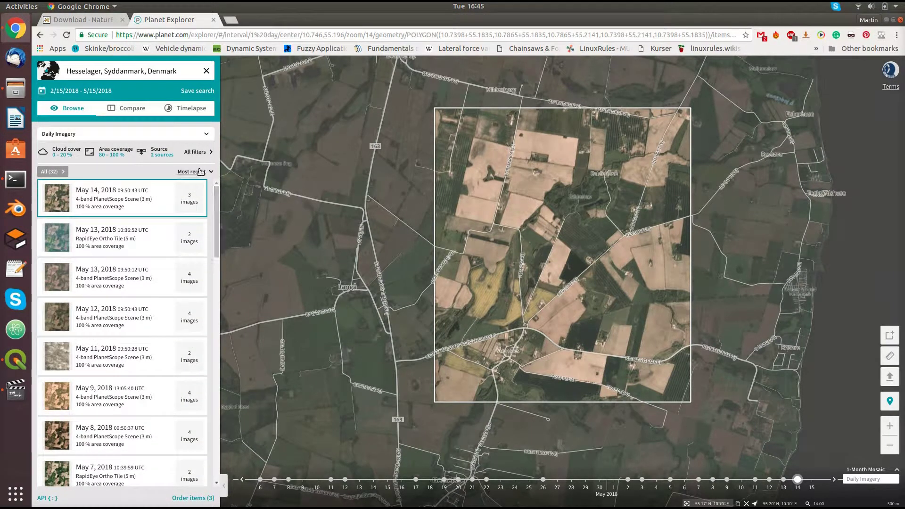
left_click(171, 155)
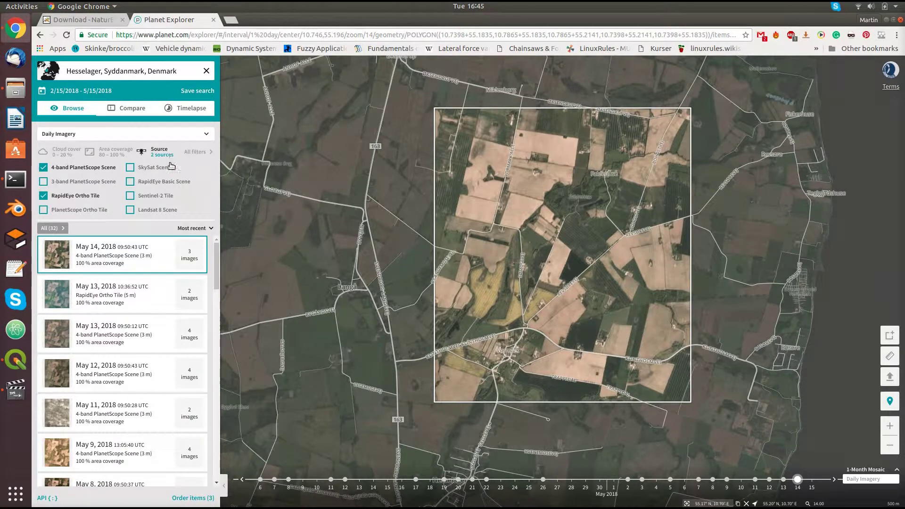
left_click(43, 182)
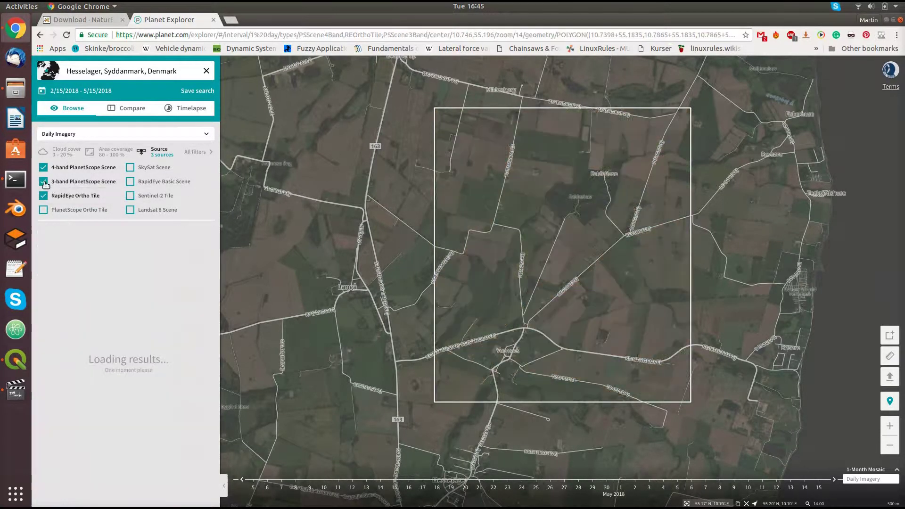
left_click(129, 169)
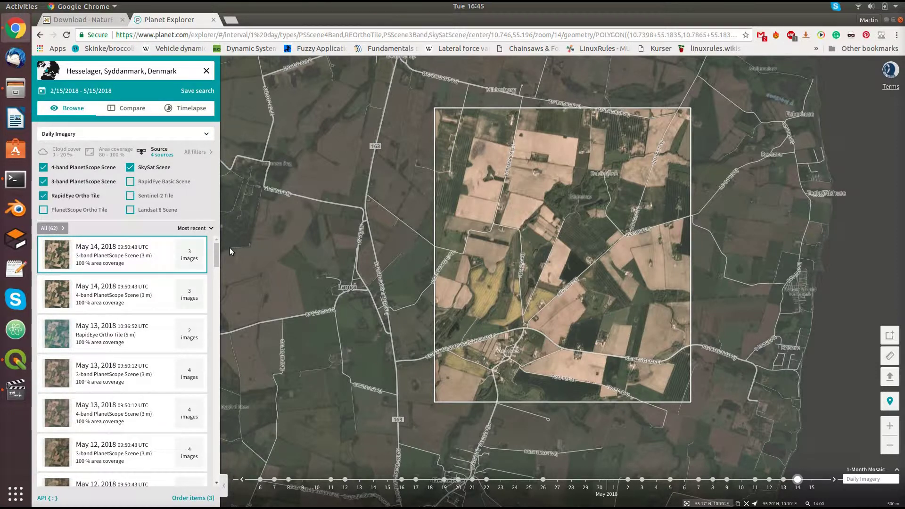
Preview the cloudy May 11 and clear May 9 scenes, then switch to the NaturErhverv download tab
left_click_drag(214, 255, 216, 281)
left_click(96, 296)
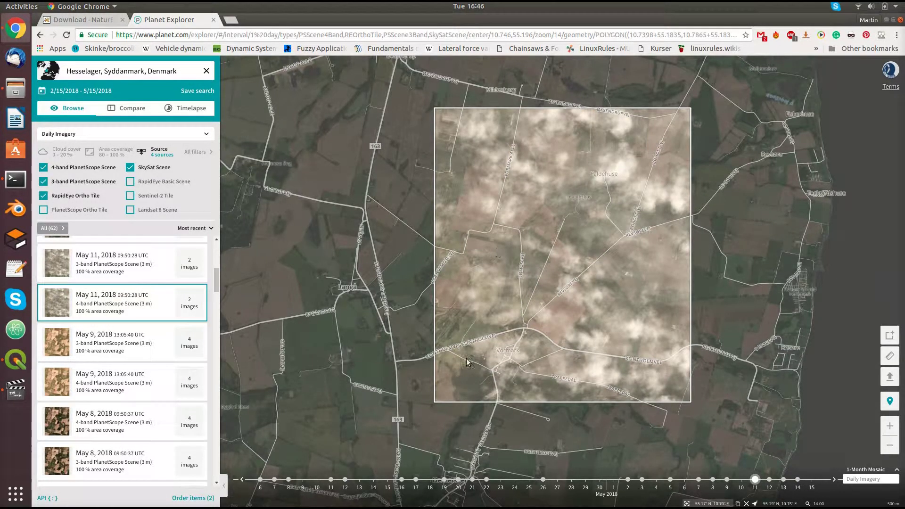
left_click(69, 342)
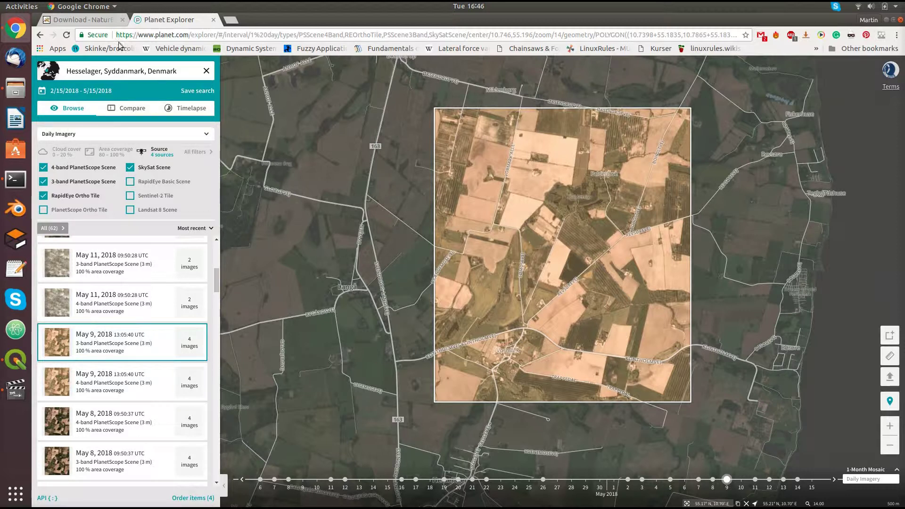
left_click(105, 21)
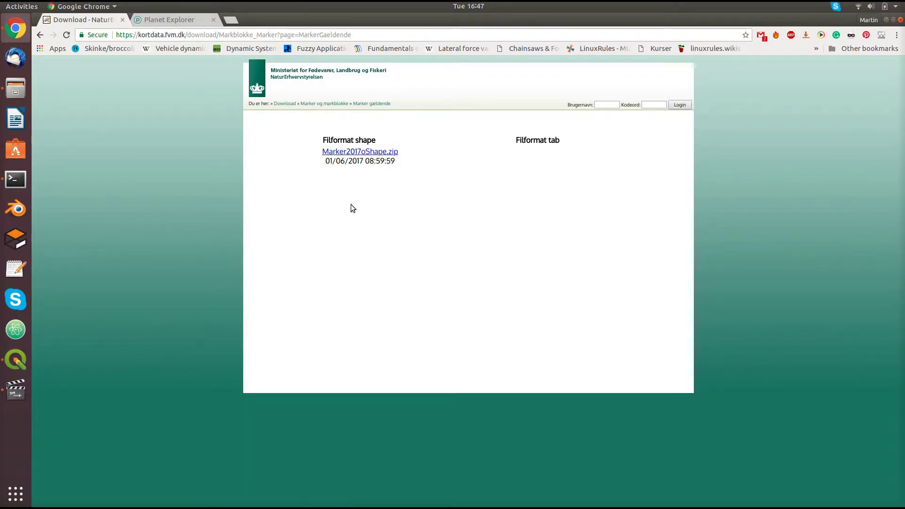
Drag Marker2017oShape.shp from Downloads onto the restored QGIS window to load it as a layer
left_click(17, 361)
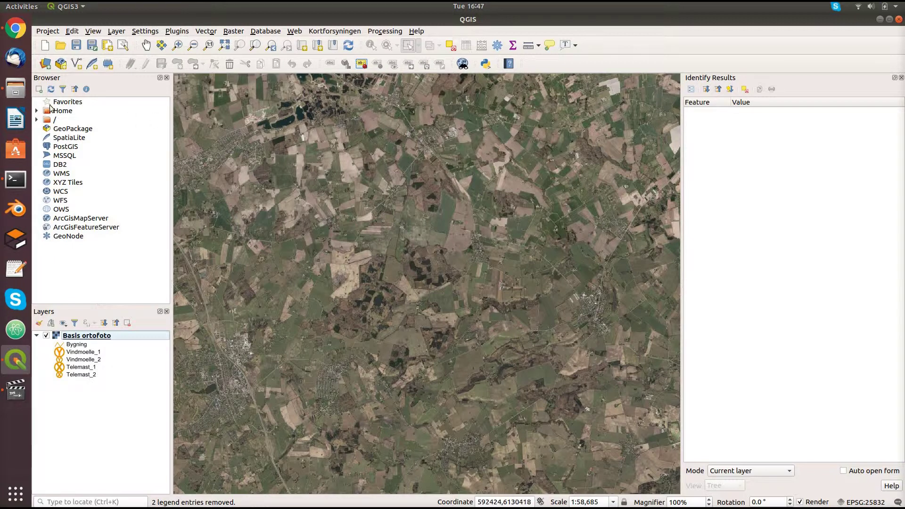
left_click(17, 92)
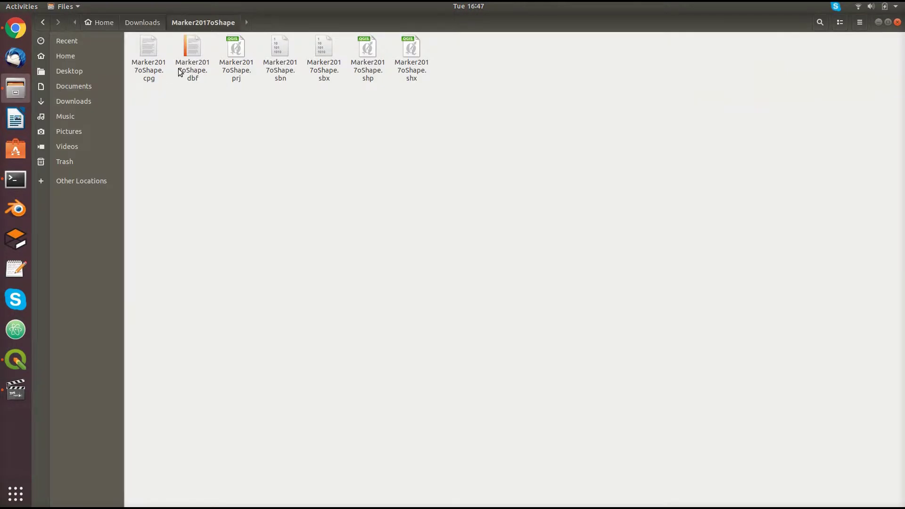
left_click(369, 75)
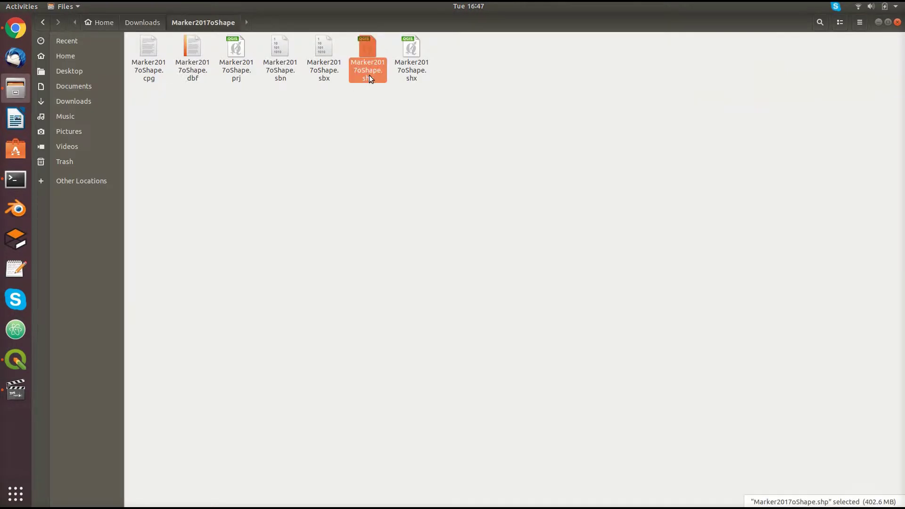
left_click_drag(366, 58, 246, 315)
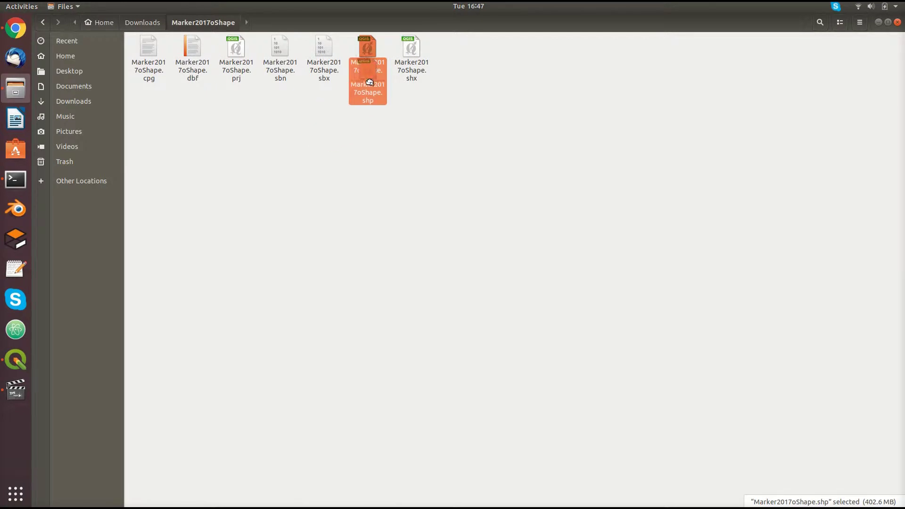
left_click(15, 359)
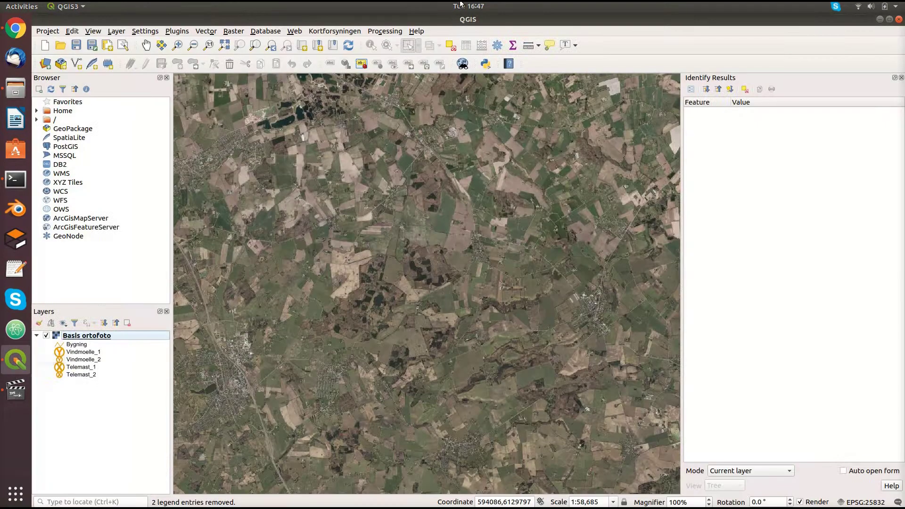
right_click(497, 15)
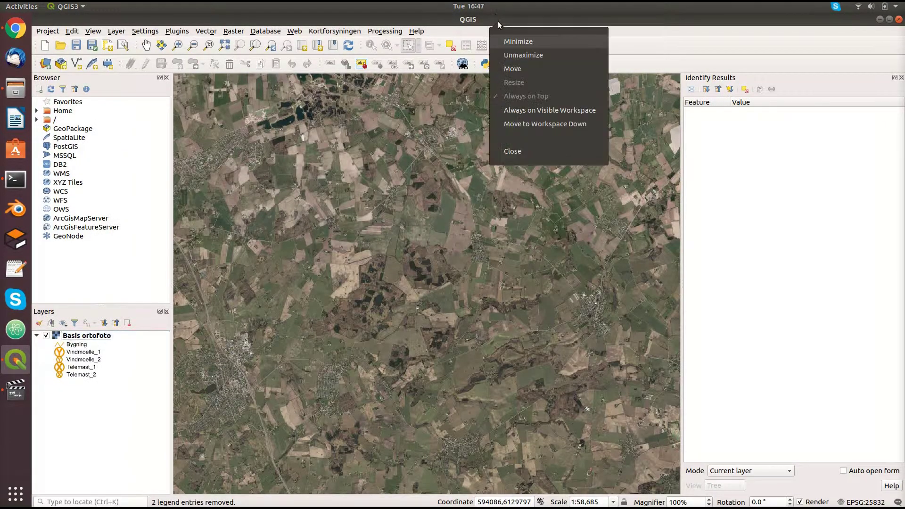
left_click(547, 24)
left_click(889, 18)
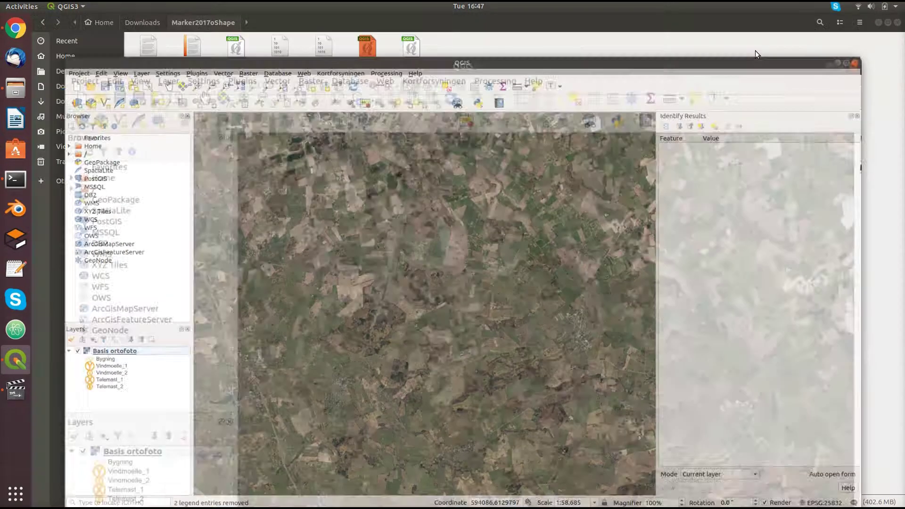
mouse_move(378, 52)
left_mouse_down()
mouse_move(296, 217)
mouse_move(195, 371)
mouse_move(209, 440)
left_mouse_up()
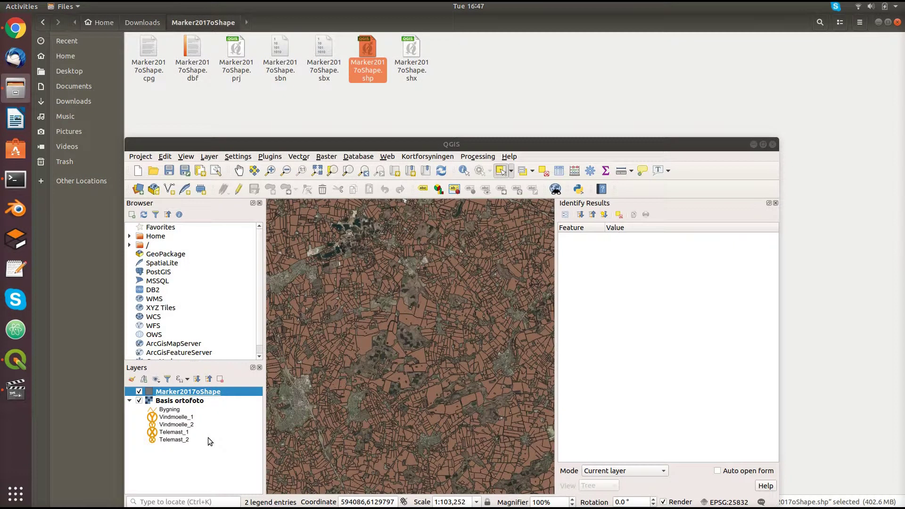
Set the Marker2017oShape simple fill to No Brush with a black #000000 outline
right_click(218, 393)
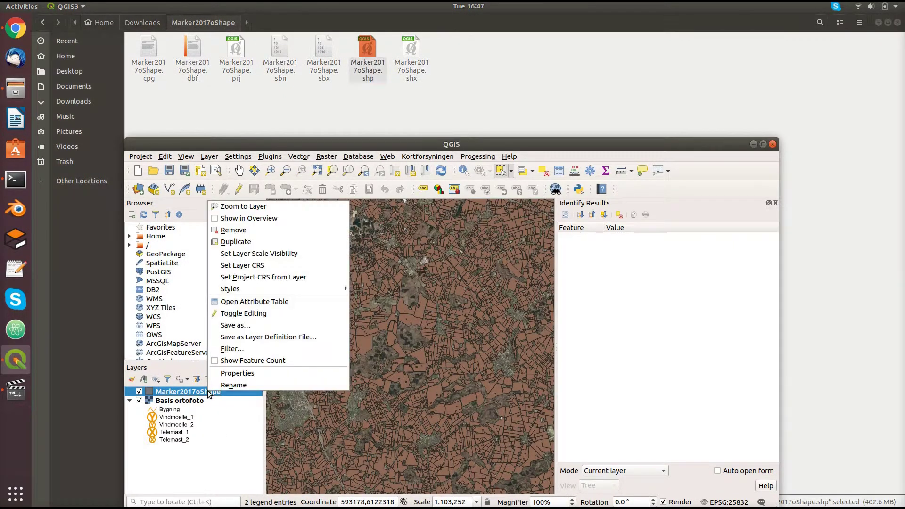
left_click(301, 374)
left_click(371, 221)
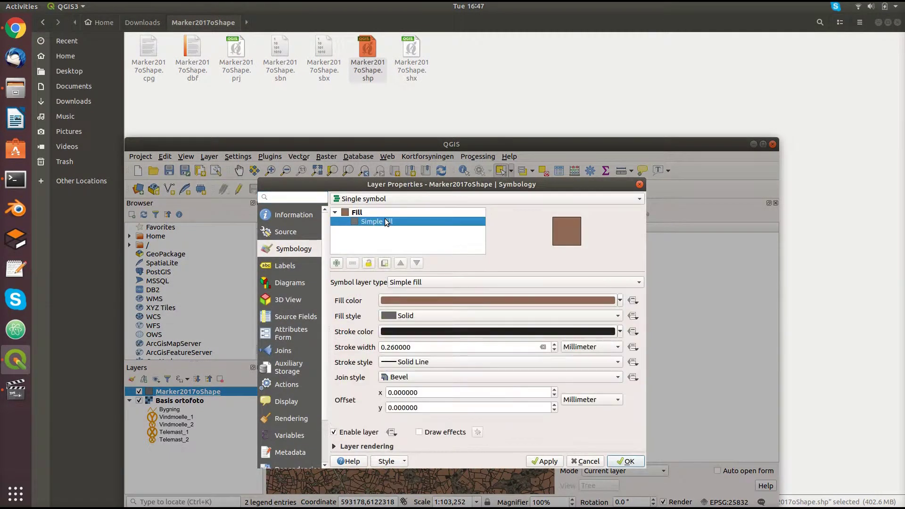
left_click(420, 314)
left_click(420, 327)
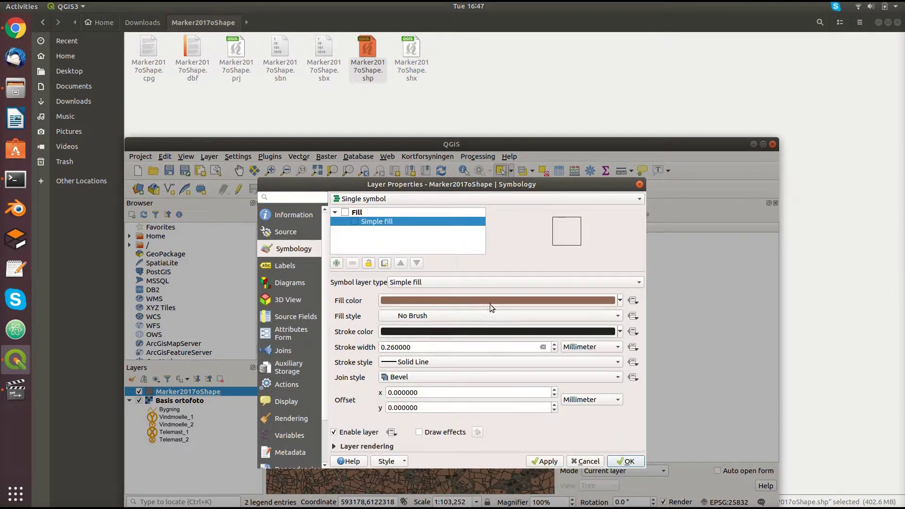
left_click(438, 329)
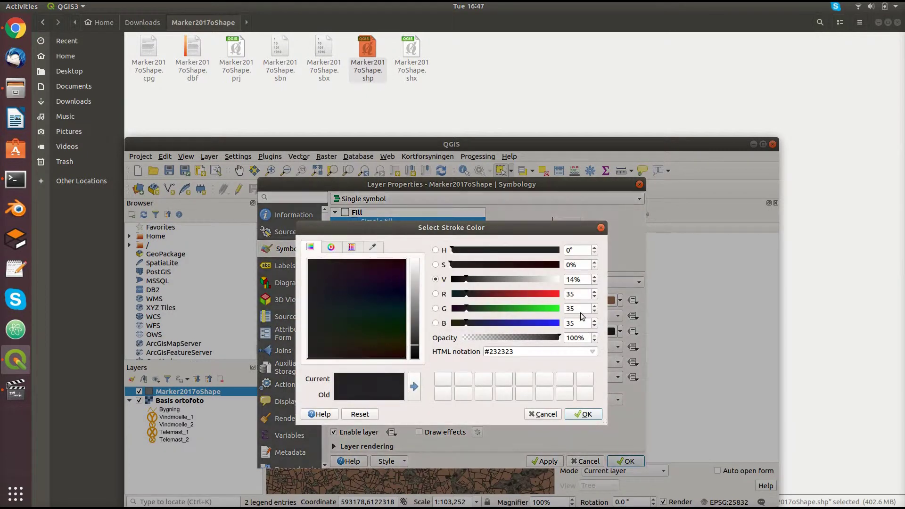
double_click(578, 309)
type("0")
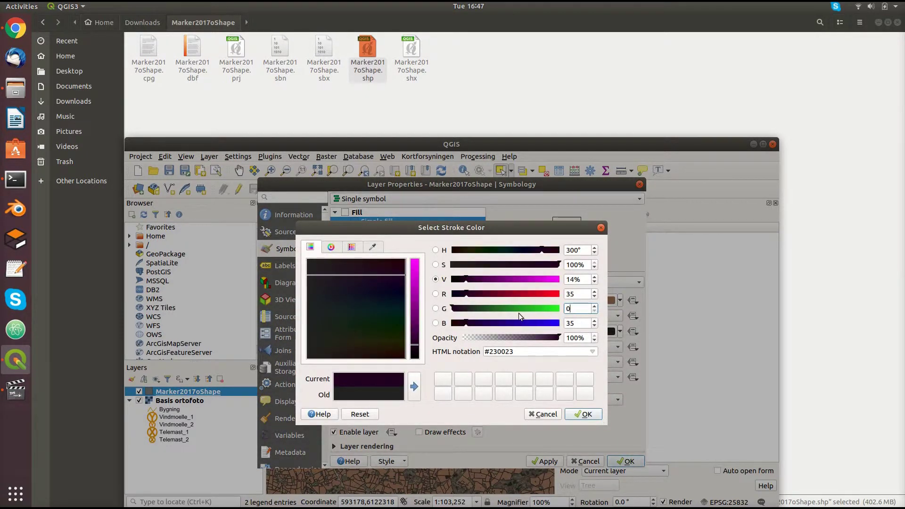
double_click(577, 323)
type("0")
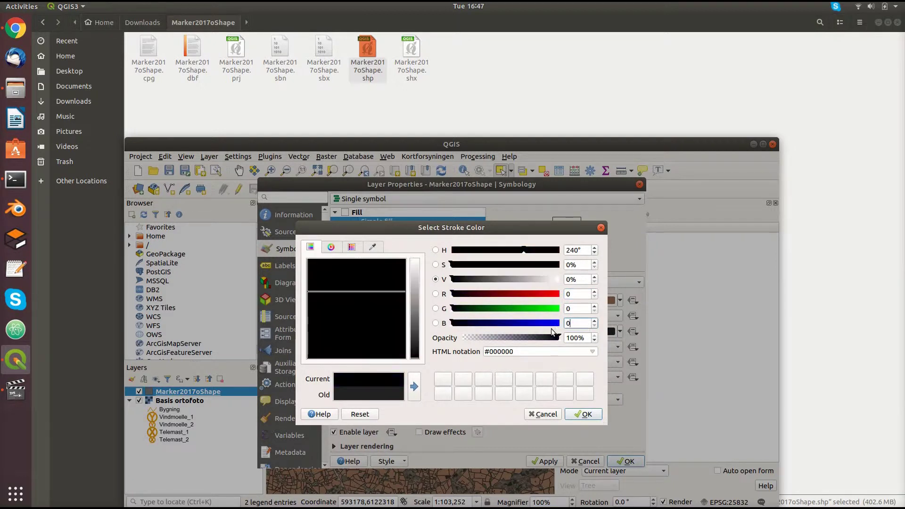
left_click(596, 416)
left_click(626, 461)
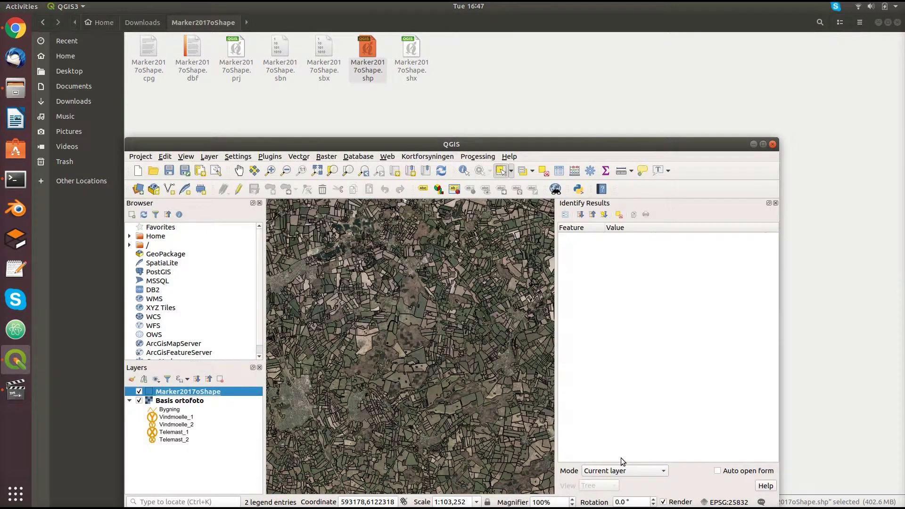
Maximize QGIS and rectangle-select 53 Marker2017oShape parcels near the map centre
double_click(551, 143)
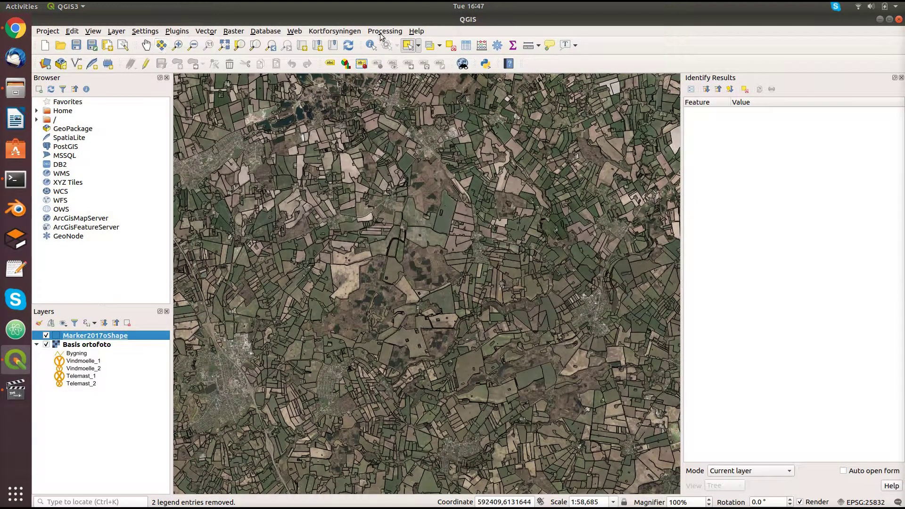
left_click(406, 43)
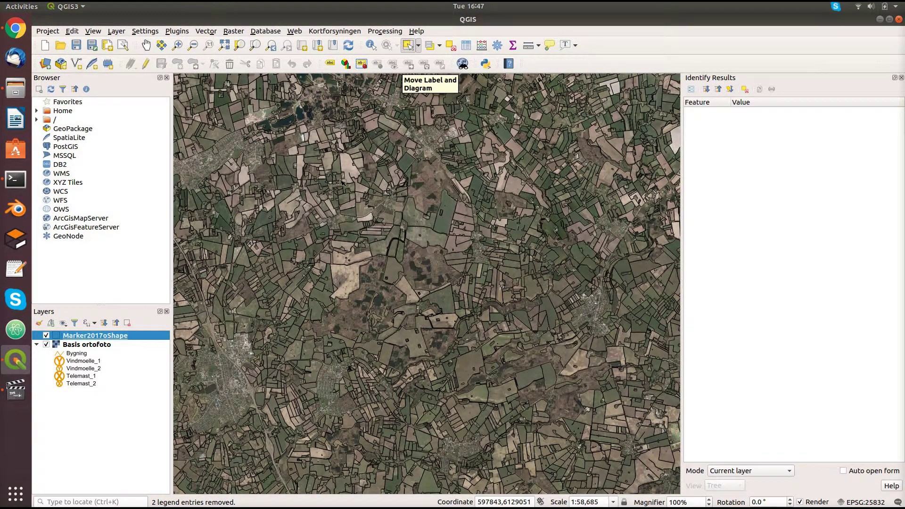
left_click_drag(292, 230, 391, 311)
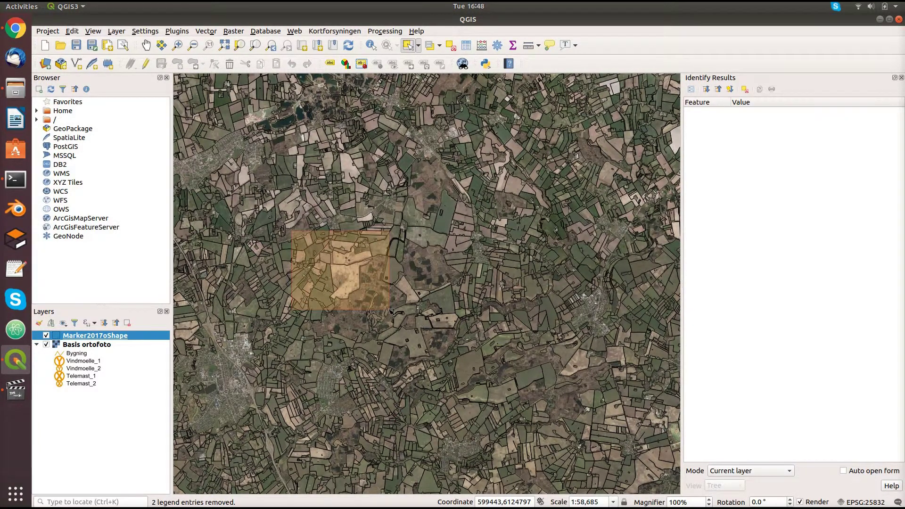
left_click(298, 232)
left_click_drag(299, 232, 399, 298)
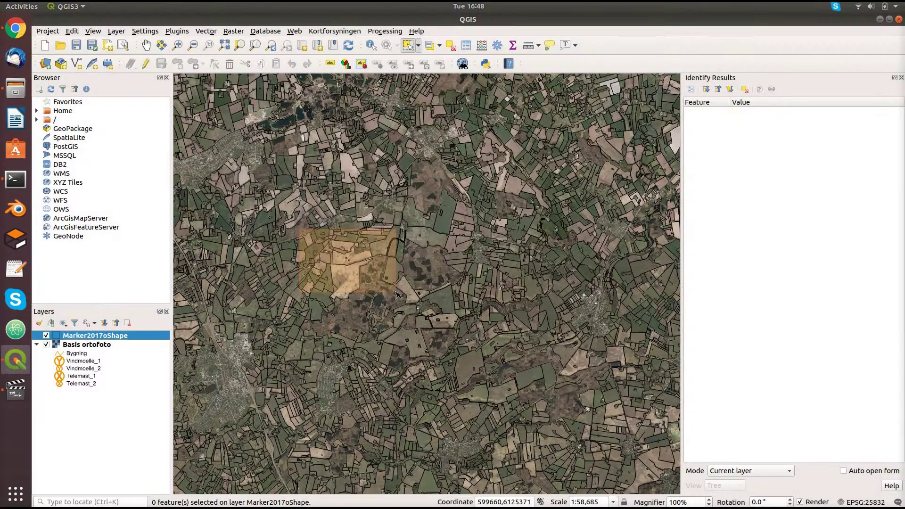
left_click_drag(398, 293, 397, 294)
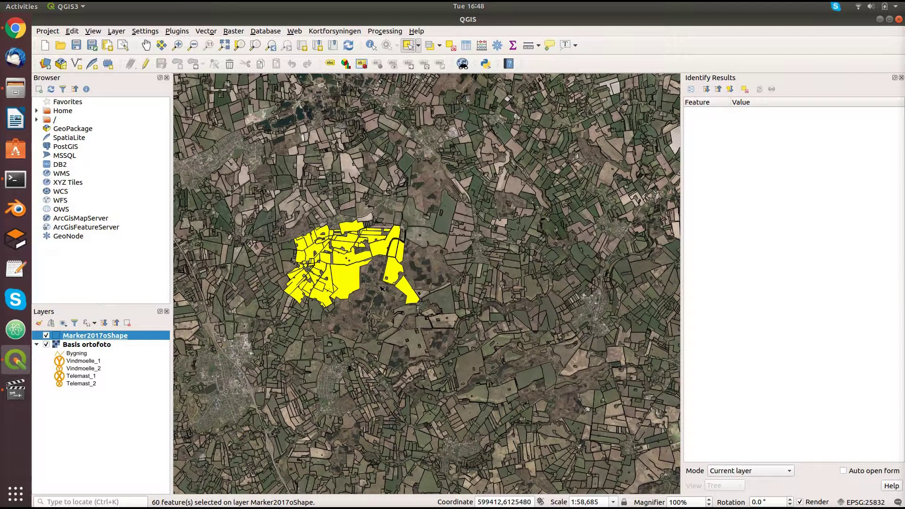
left_click(312, 230)
left_click_drag(310, 230, 395, 294)
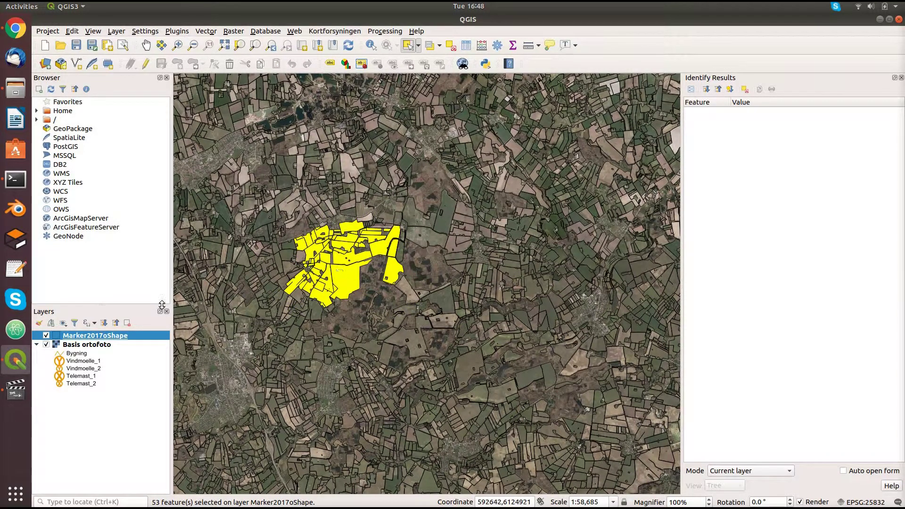
Start saving the Marker2017oShape layer as GeoJSON in WGS 84 (EPSG:4326)
right_click(113, 335)
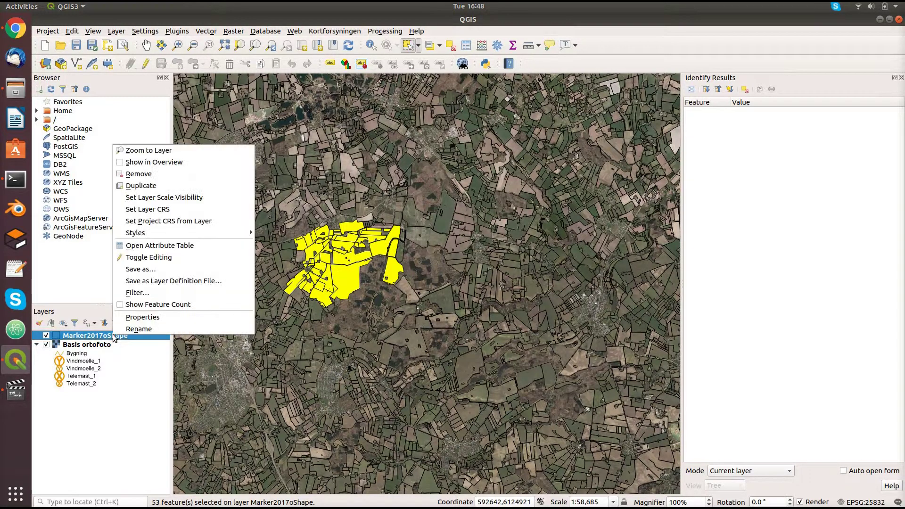
left_click(141, 269)
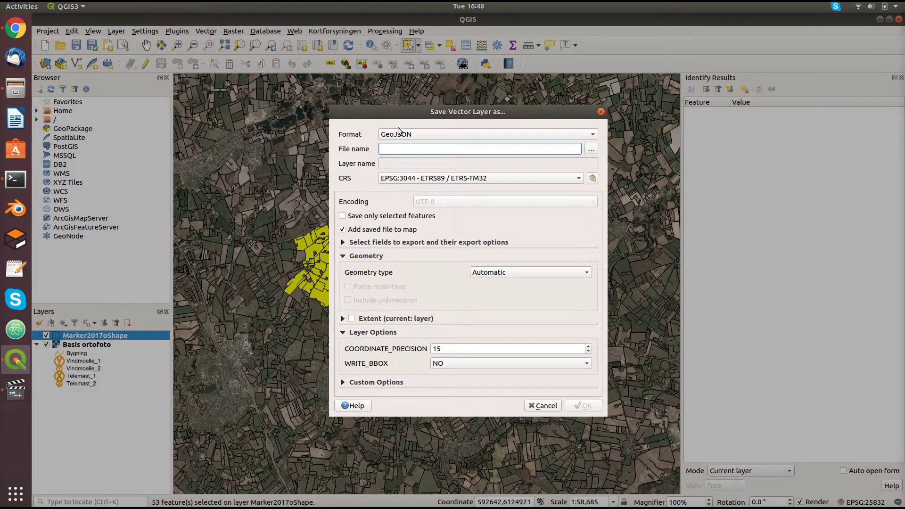
left_click(401, 134)
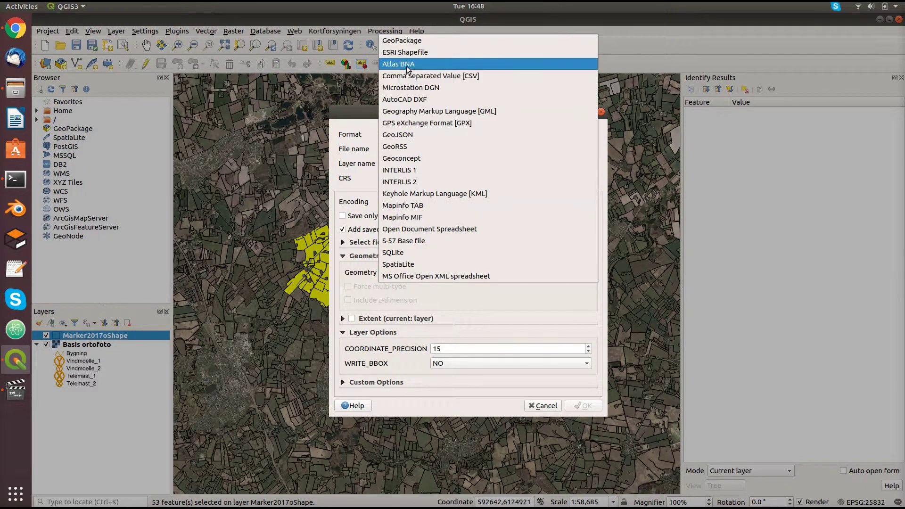
left_click(408, 134)
left_click(409, 182)
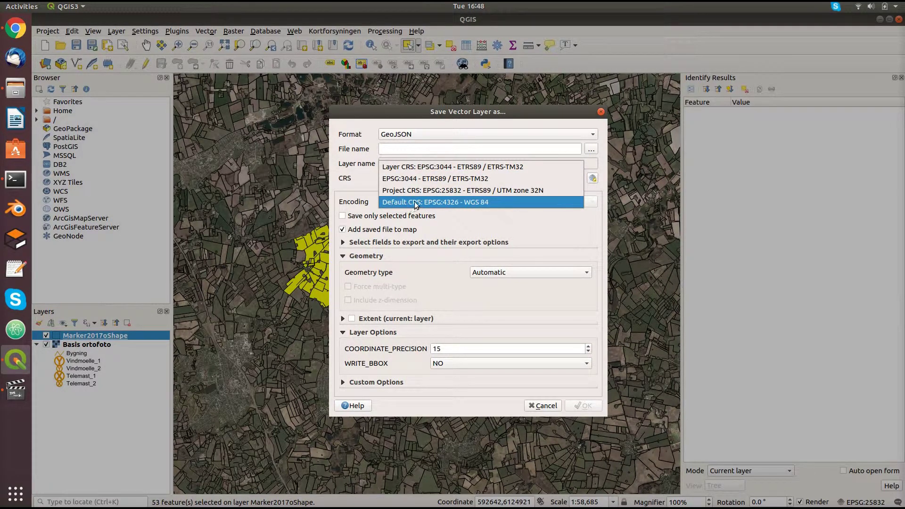
left_click(474, 202)
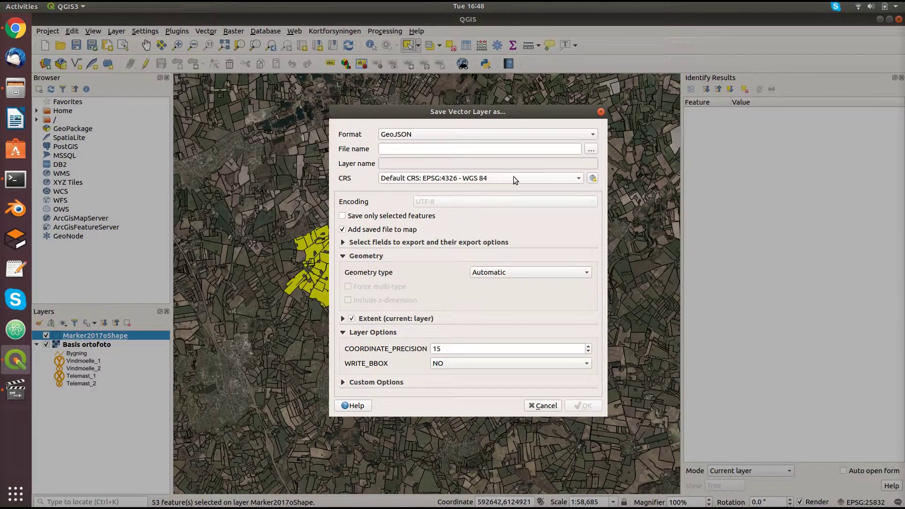
Name the output fields_1234.geojson, limit it to selected features, and run the export
left_click(595, 150)
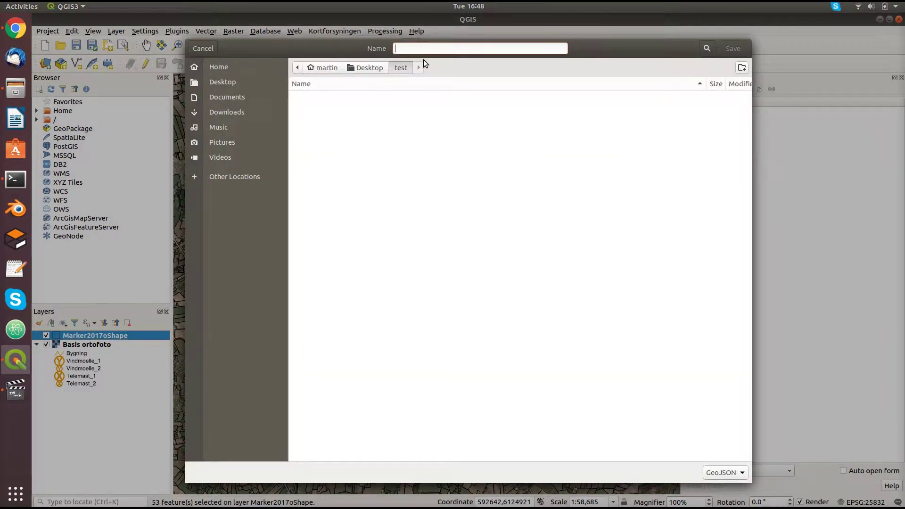
type("fi")
type("eld_1834")
key("Left")
key("Left")
key("Left")
key("Left")
key("Left")
type("s")
left_click(737, 50)
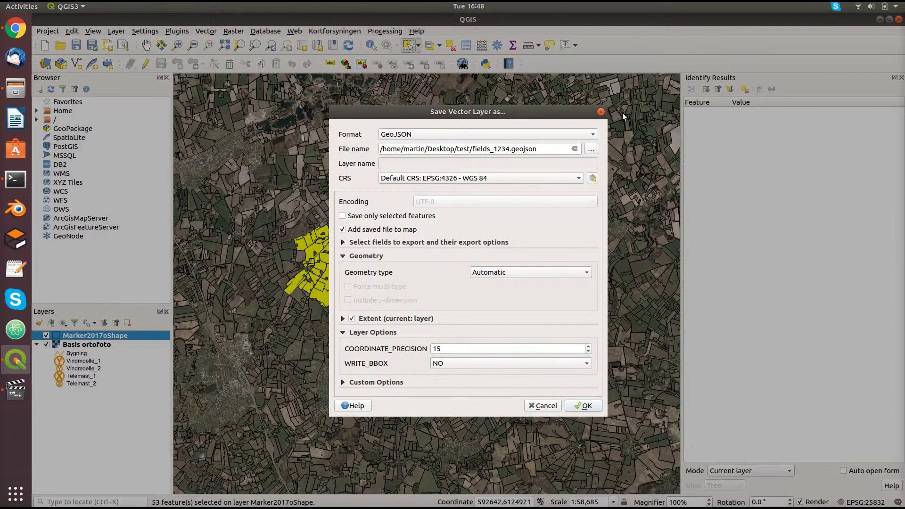
left_click(342, 216)
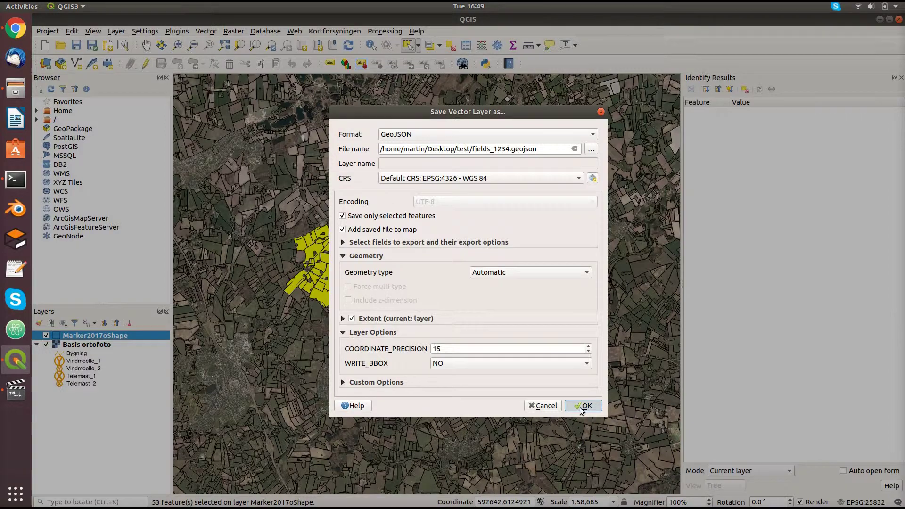
left_click(583, 407)
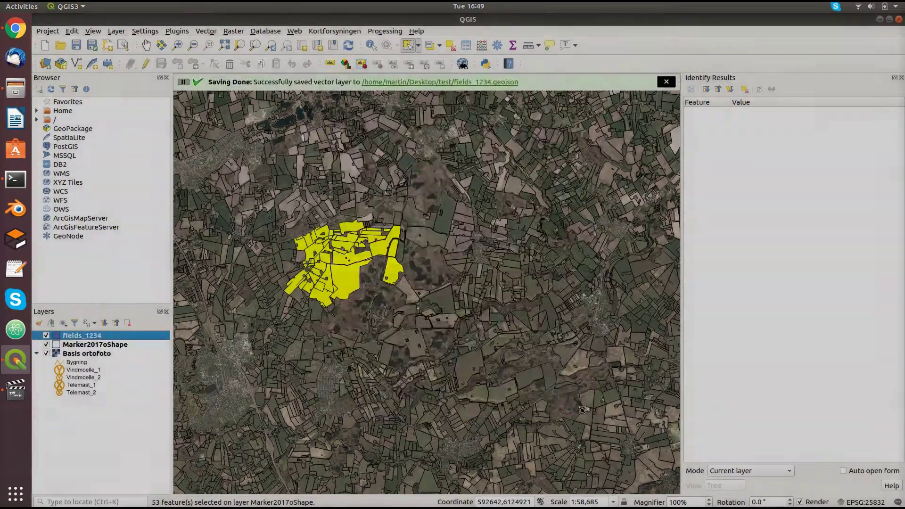